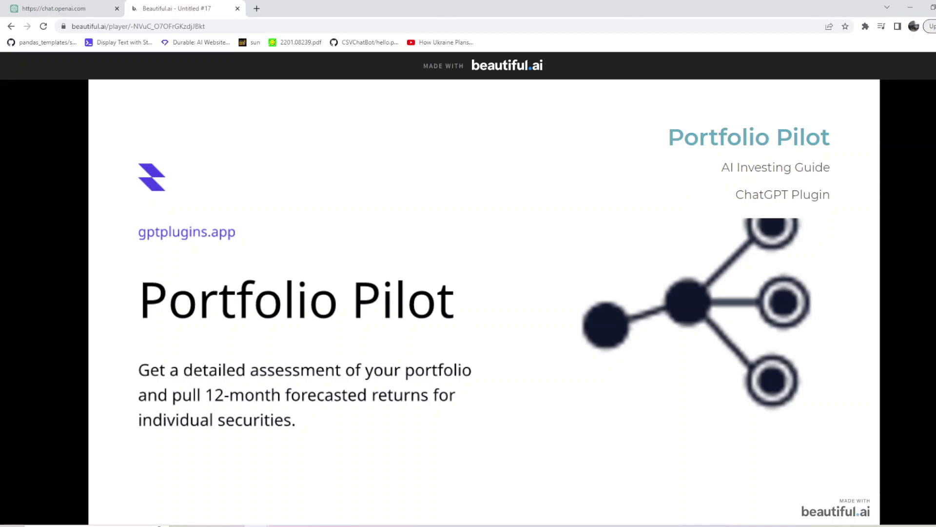
Advance the Beautiful.ai deck to the 'Top 8 Functions' slide, which lists ETF Search through Stock Search.
click(541, 293)
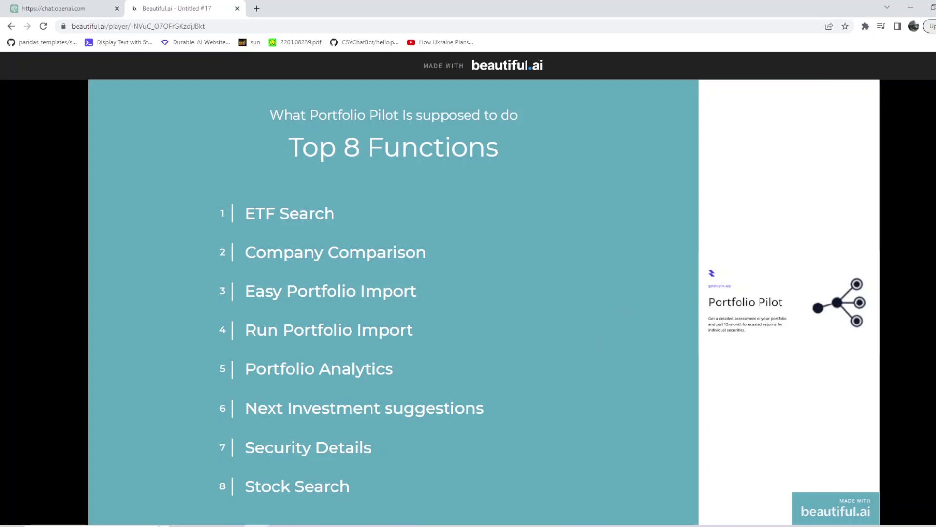
Advance to the line chart slide of Yale Endowment returns from 2001 to 2015.
click(846, 276)
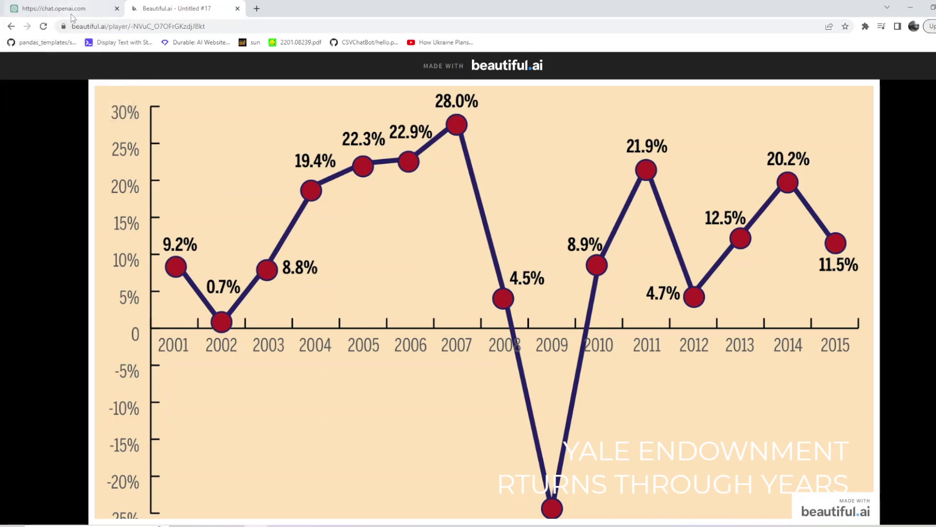
Switch to the ChatGPT tab and open the Plugin store from the GPT-4 plugins list.
click(70, 6)
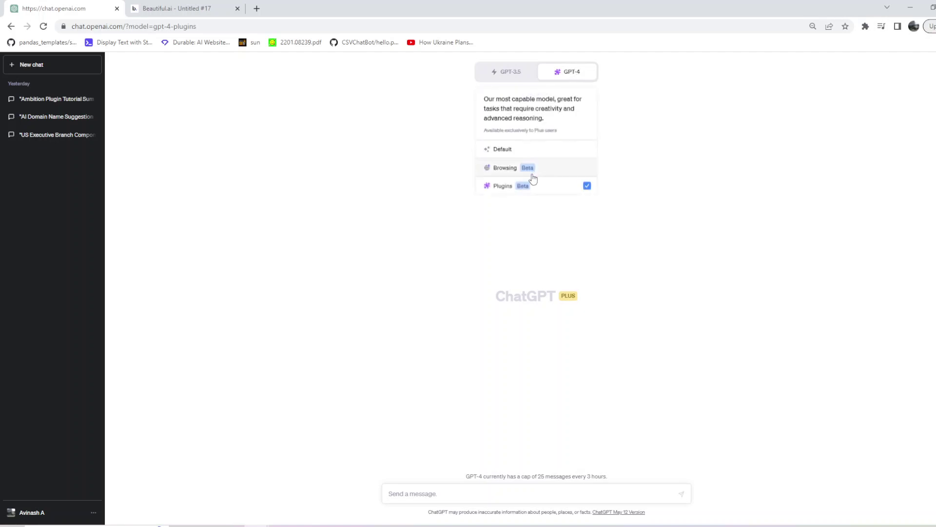
mouse_move(579, 61)
click(506, 189)
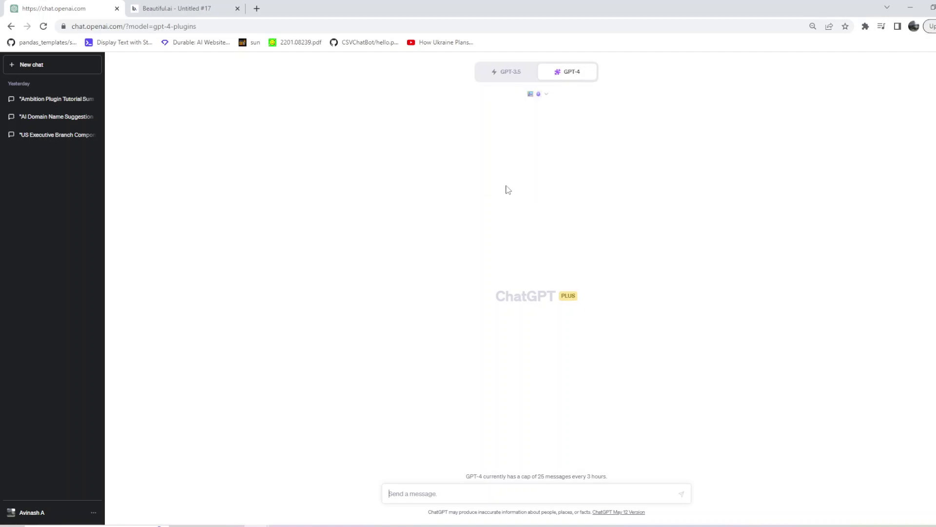
mouse_move(592, 75)
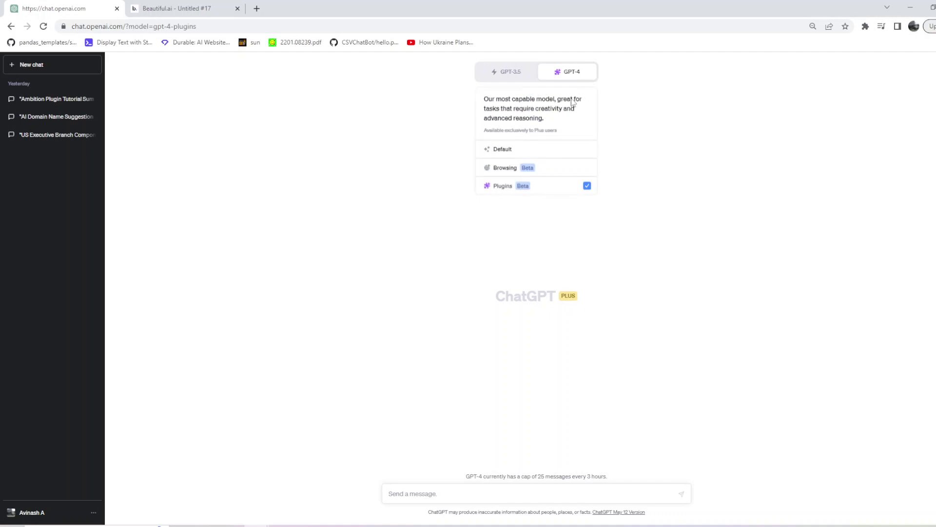
click(508, 189)
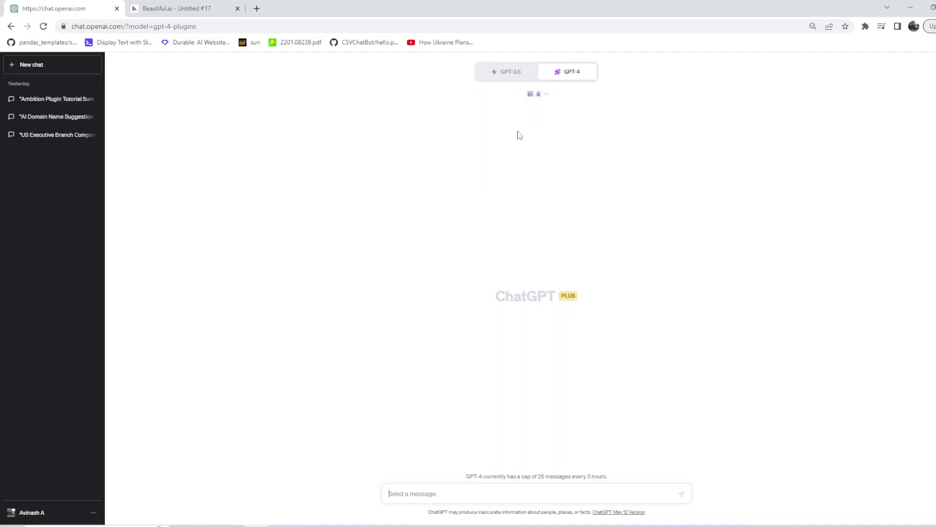
click(537, 94)
scroll(507, 166, down, 2)
click(469, 197)
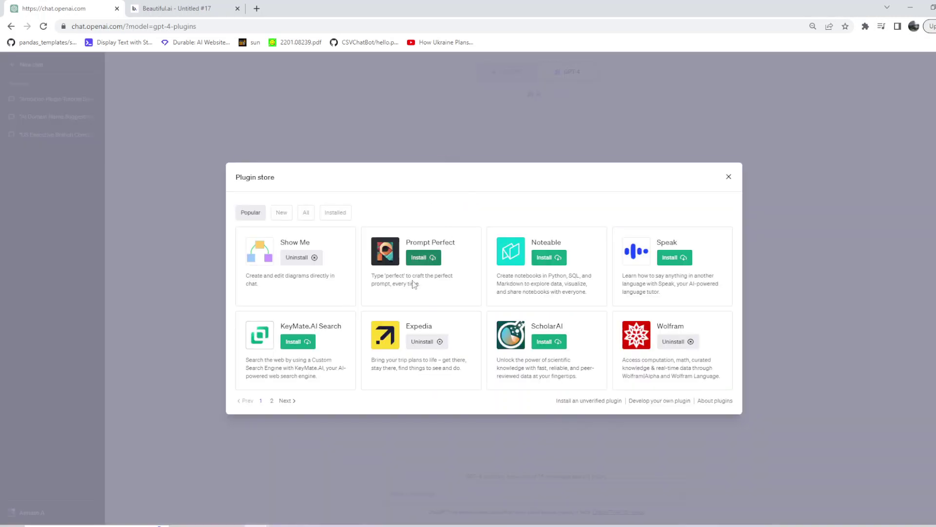
Show all plugins, page through to page 11, and install PortfolioPilot.
click(306, 213)
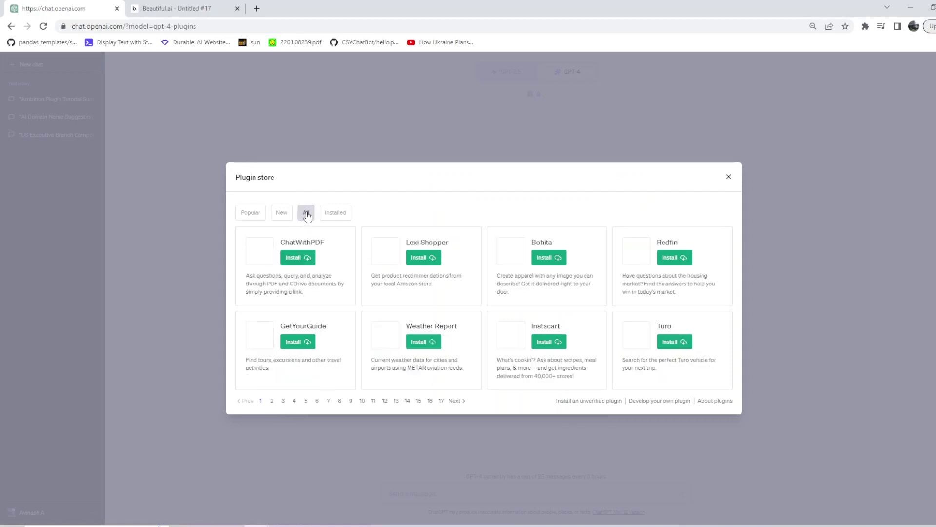
click(294, 401)
click(282, 403)
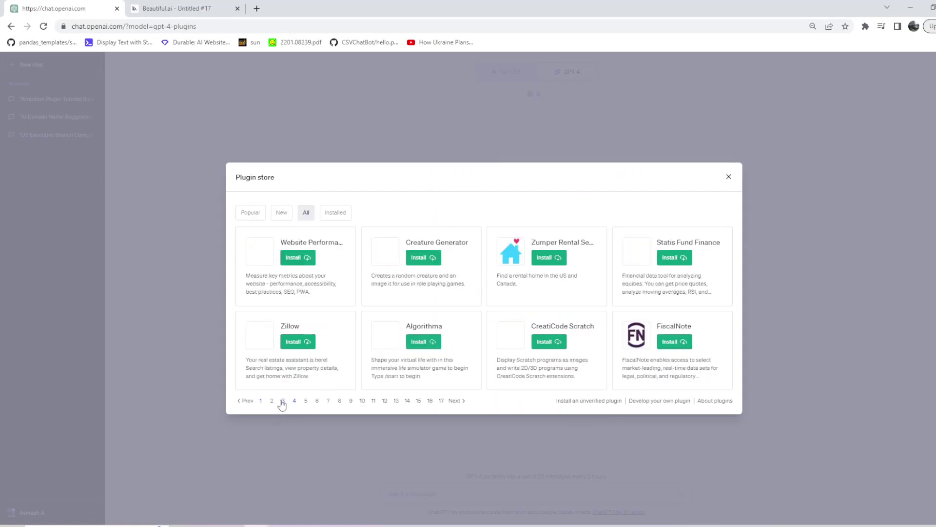
click(295, 402)
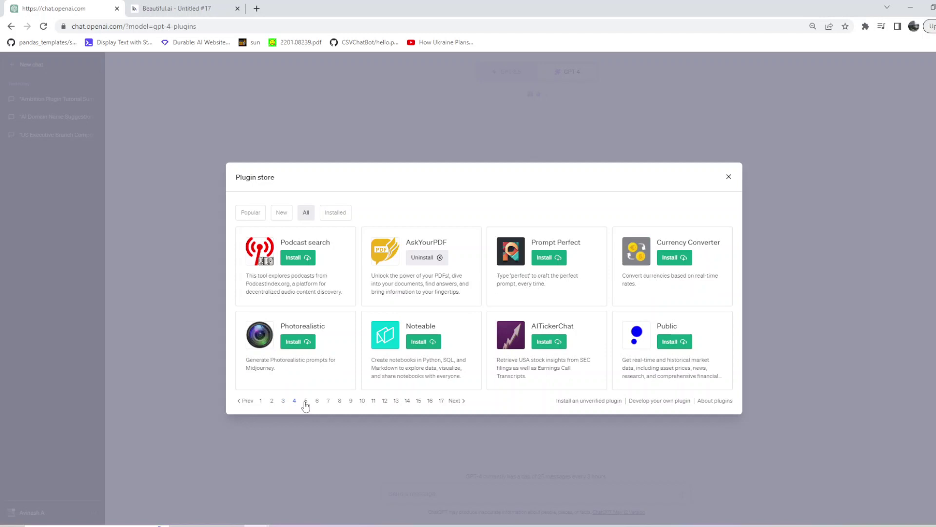
click(306, 403)
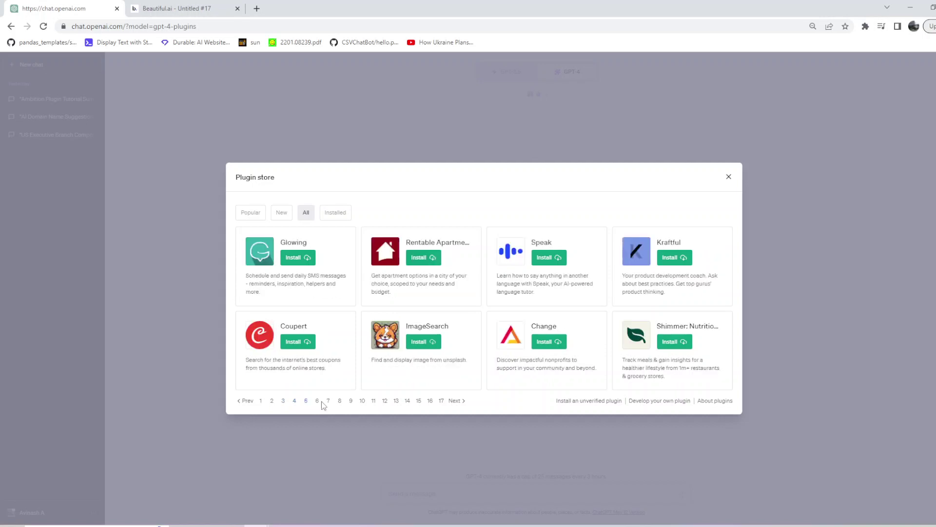
click(317, 402)
click(328, 402)
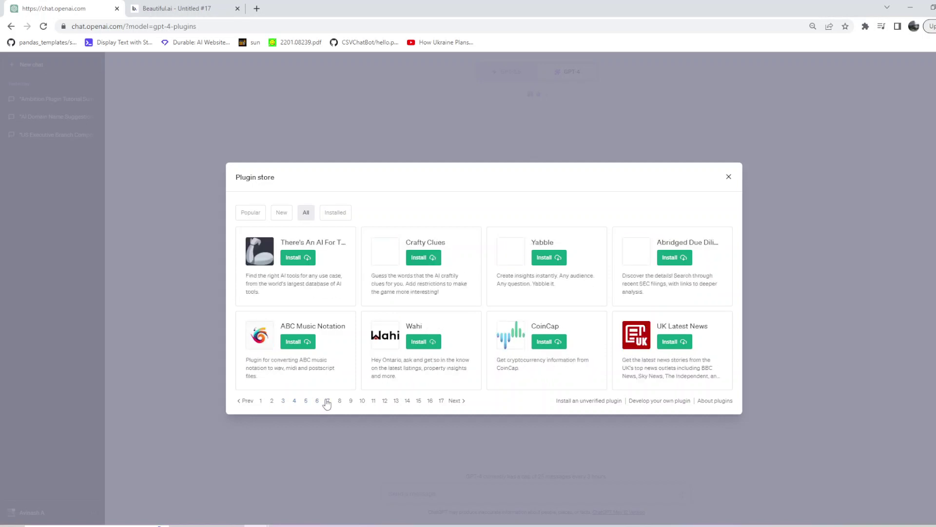
click(339, 402)
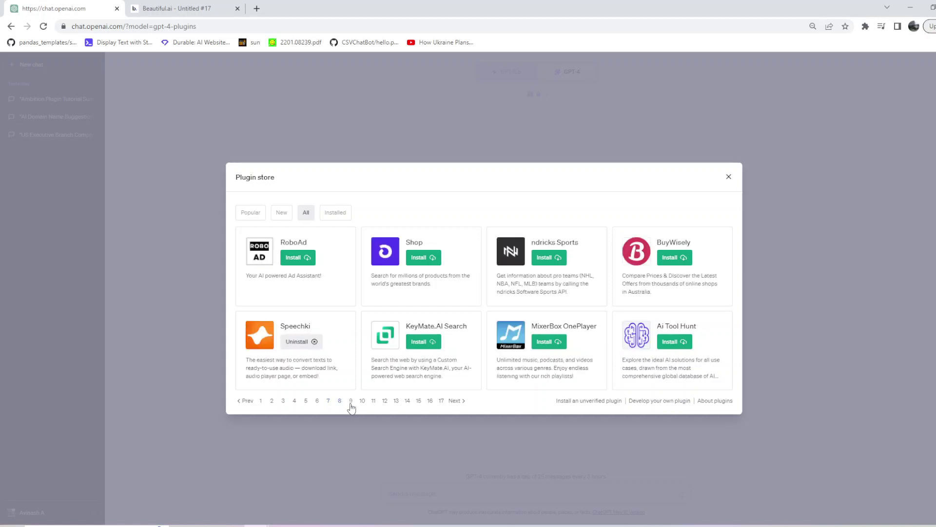
click(351, 402)
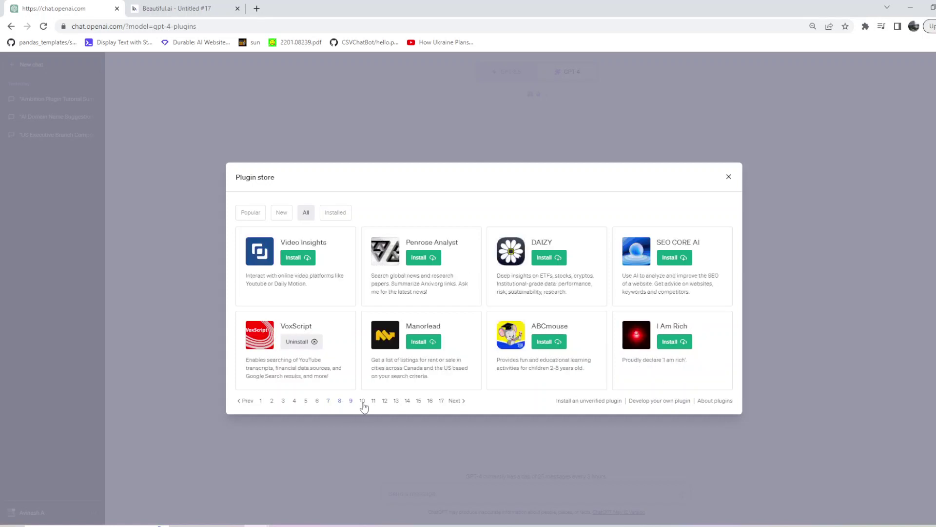
click(362, 401)
click(374, 401)
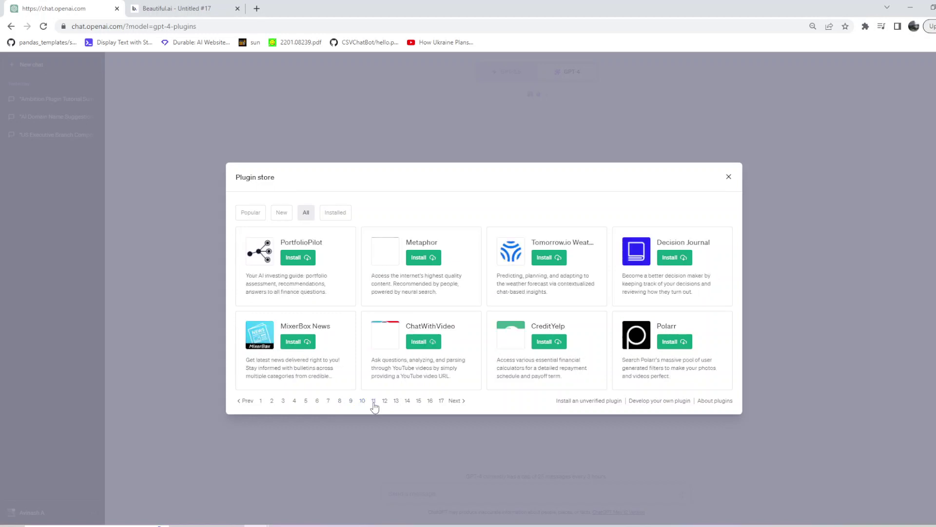
click(304, 259)
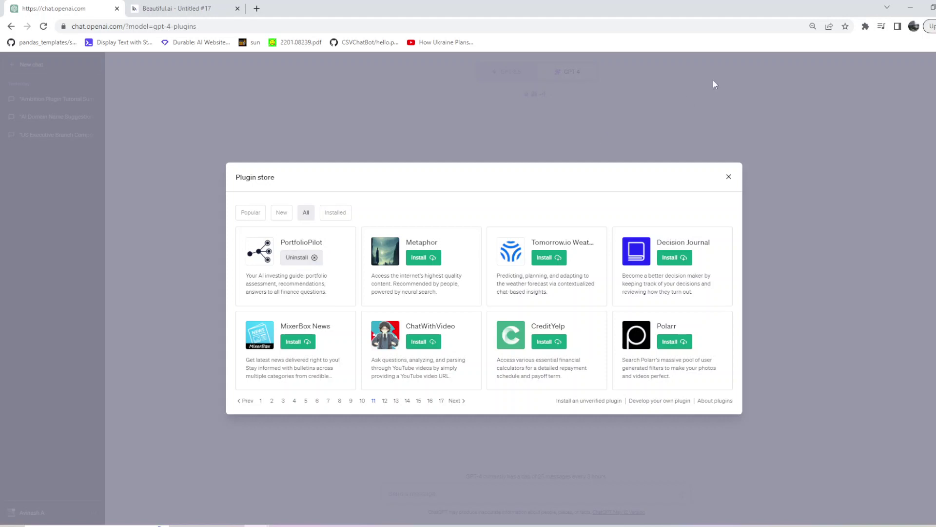
Close the plugin store and check that PortfolioPilot is one of the three enabled GPT-4 plugins.
click(729, 176)
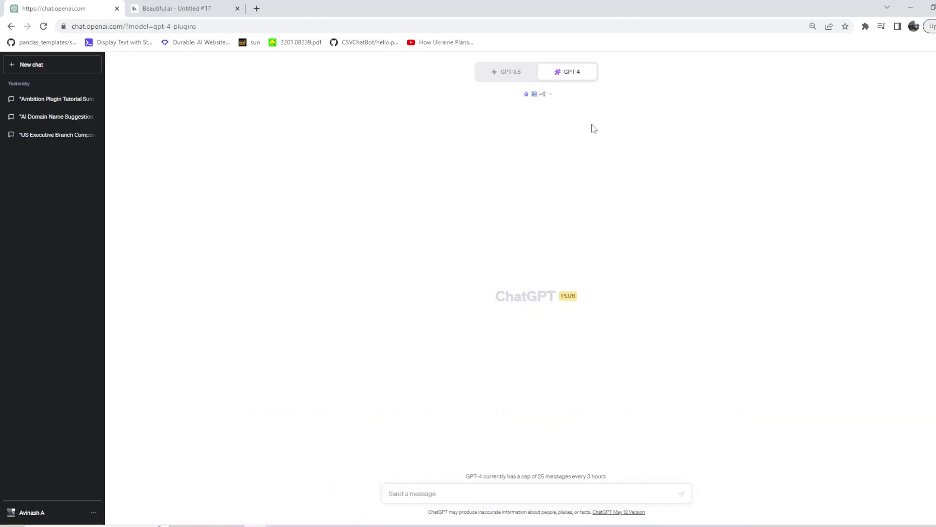
click(545, 97)
scroll(537, 155, down, 3)
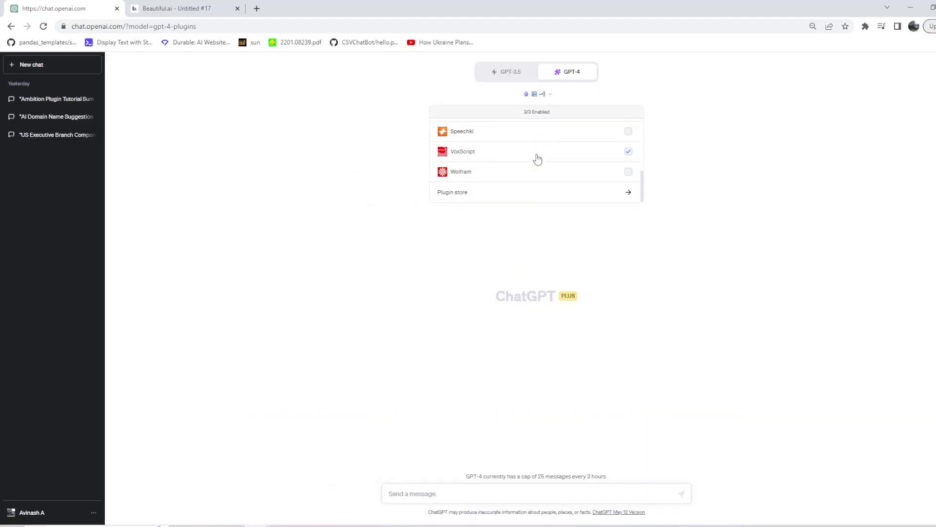
scroll(537, 159, up, 3)
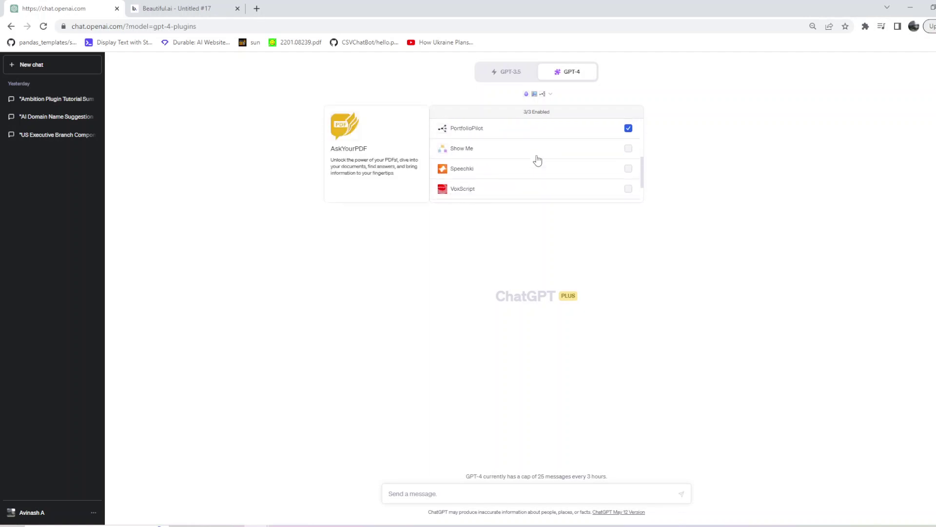
scroll(546, 155, down, 3)
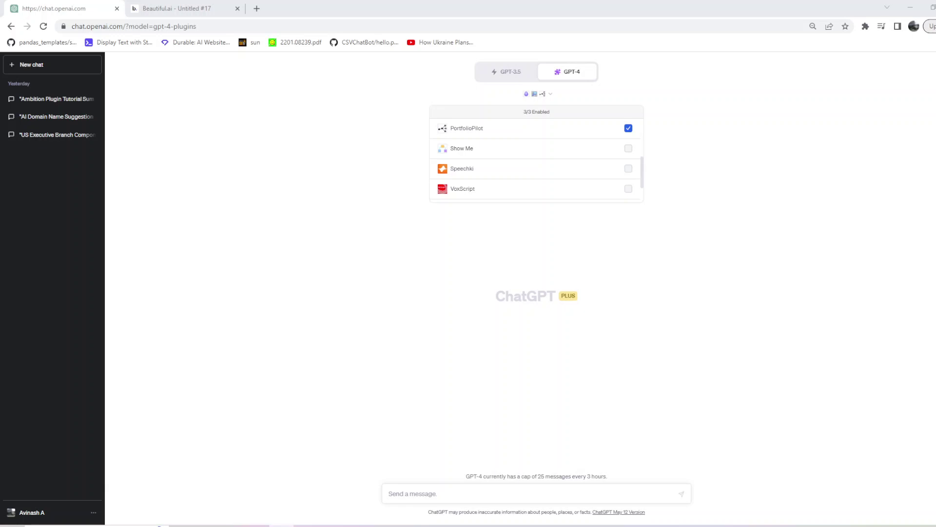
click(549, 490)
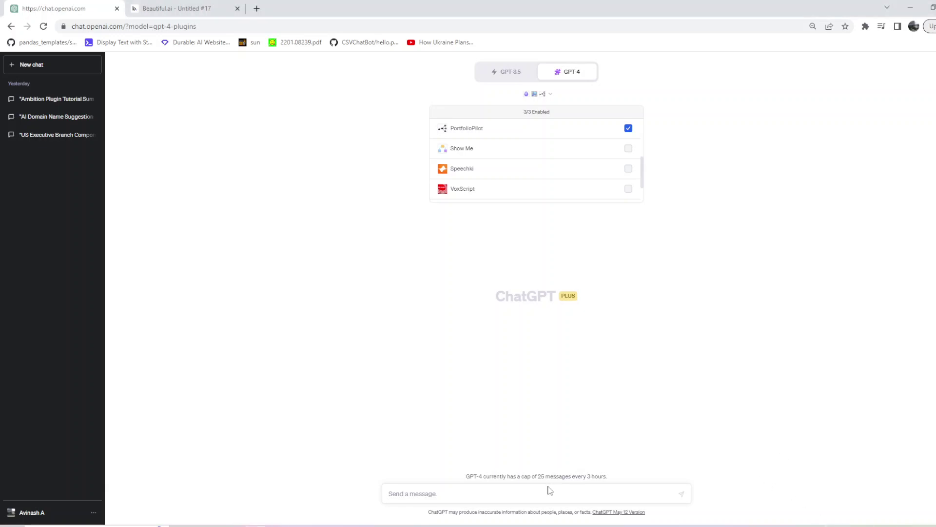
Paste and send the question about the David Swensen allocation model.
text(are you familiar with the David Swenson allocation model)
key(Return)
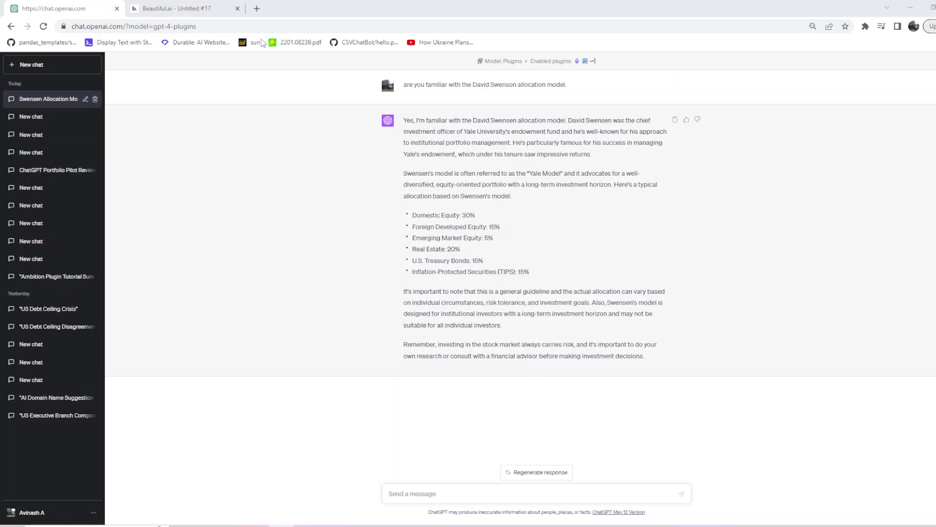
Paste and send the request for a Yale-model ETF portfolio with 49% equities.
click(485, 492)
text(create a portfolio of ETF's for the yale model with 49% equities)
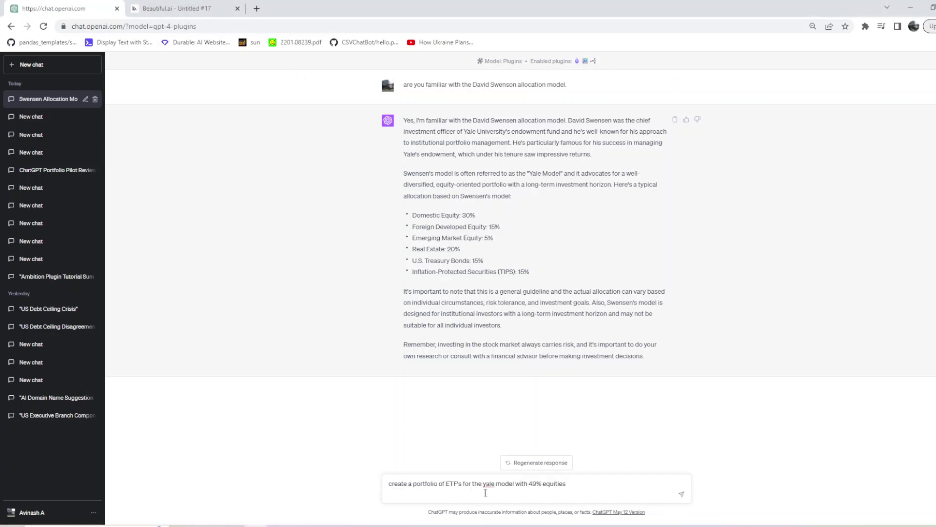
click(682, 495)
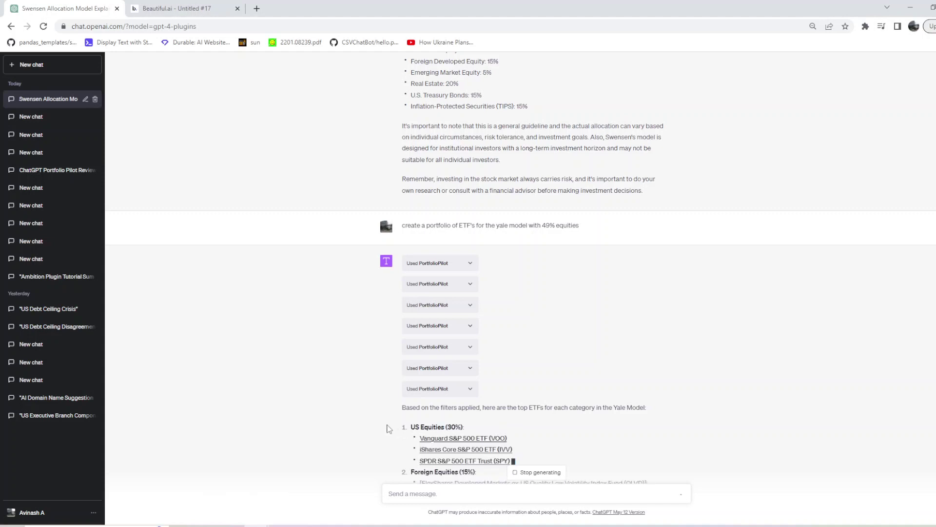
Scroll down to read the Foreign and Emerging Market ETF picks in the finished reply.
scroll(391, 419, down, 2)
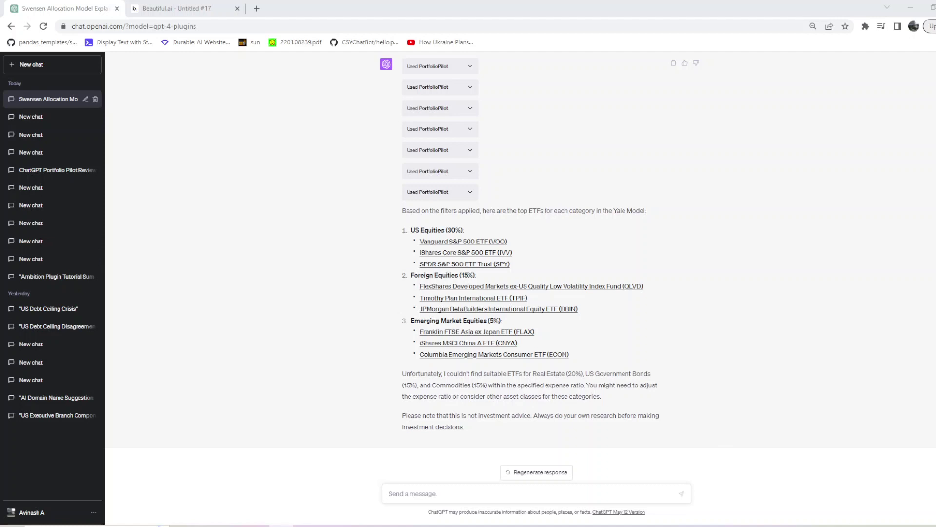
Paste and send the question asking for a low-cost 30/30/20/10/20 ETF portfolio.
click(453, 489)
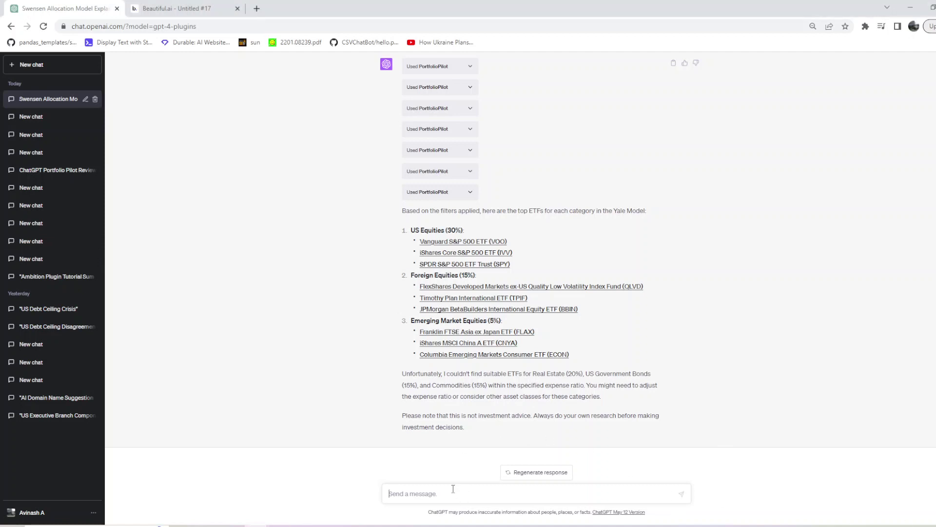
text(can you construct a low-cost ETF portfolio that has 30% total US market equities, 30% global large-cap equities, and 20% investment-grade bonds, and 10% U.S treasuries, and 20% gold, just like a standard type of portfolio)
click(682, 494)
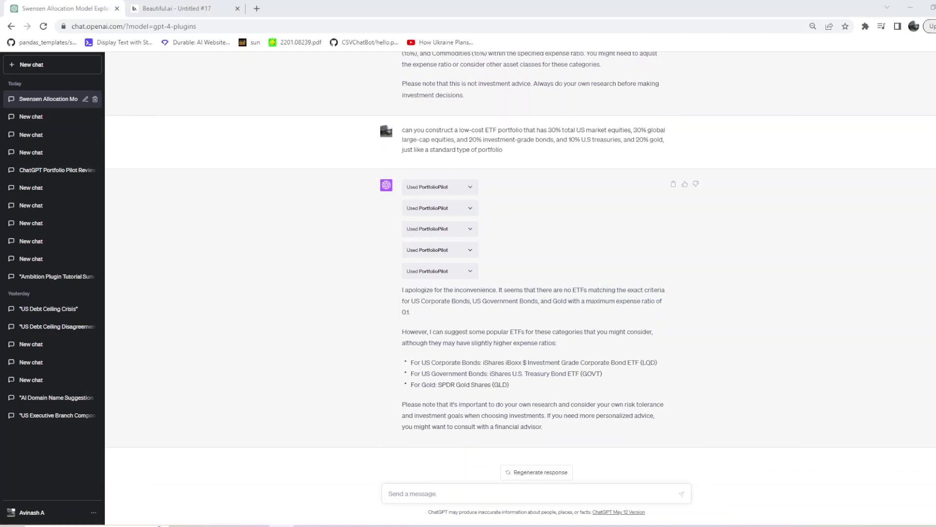
Paste the market-commentary prompt, correct 'commentary', 'interest' and 'historical', and send it.
click(600, 496)
text(provide market commentry when intrest rates peak and time till when fed begins to ease generate charts for historial performance)
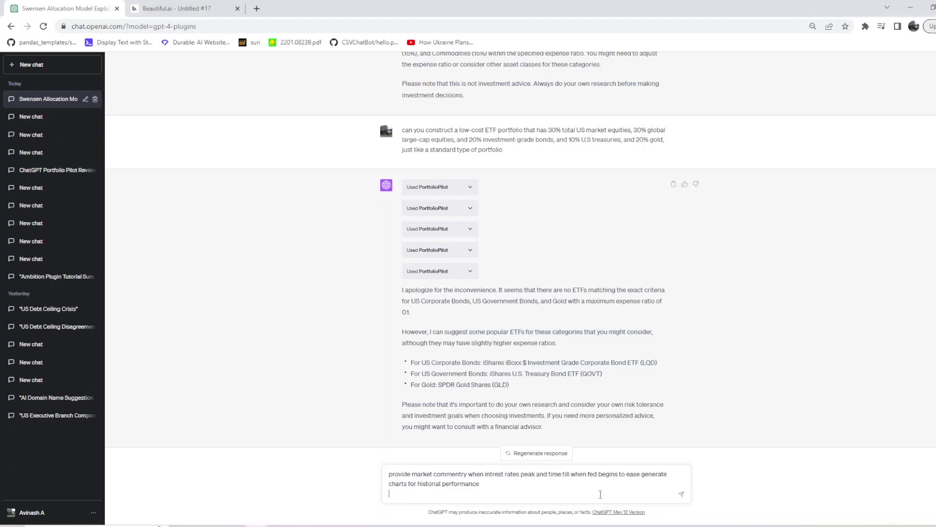
right_click(444, 476)
click(502, 348)
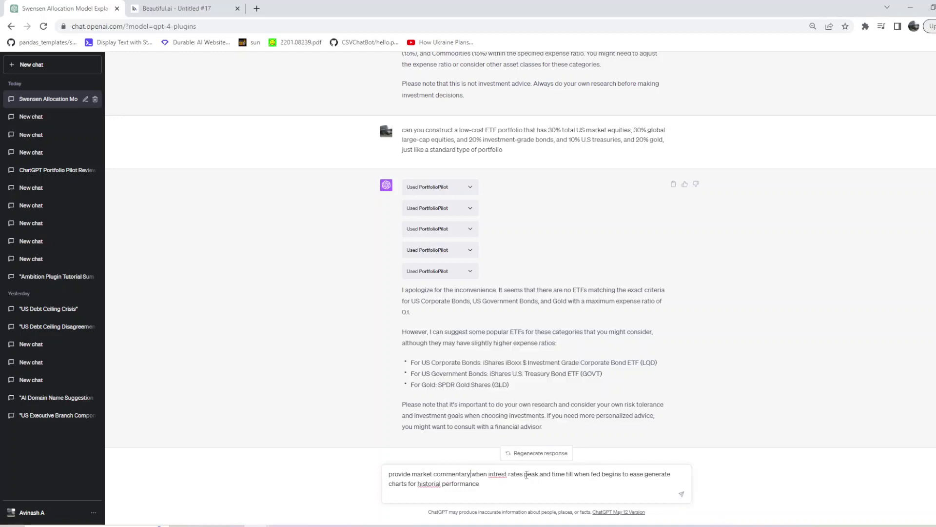
right_click(500, 474)
click(512, 334)
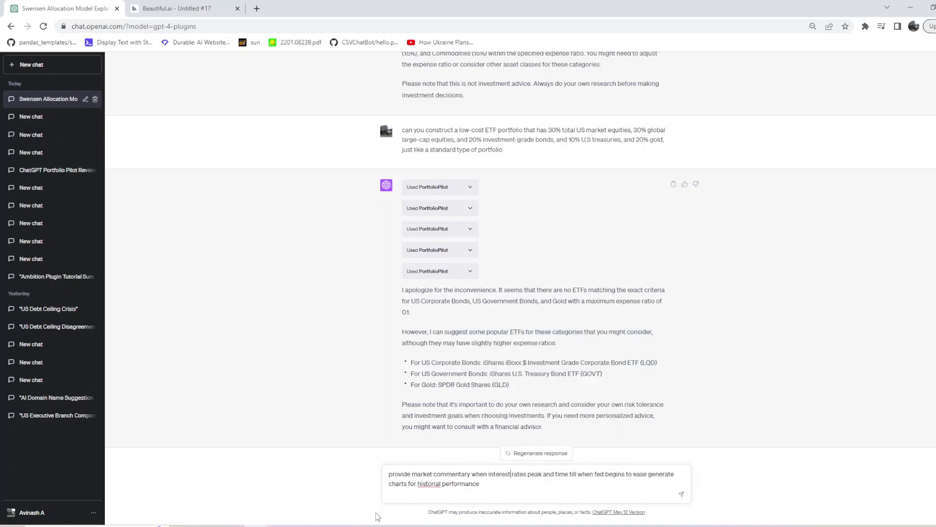
right_click(428, 484)
click(472, 348)
click(682, 494)
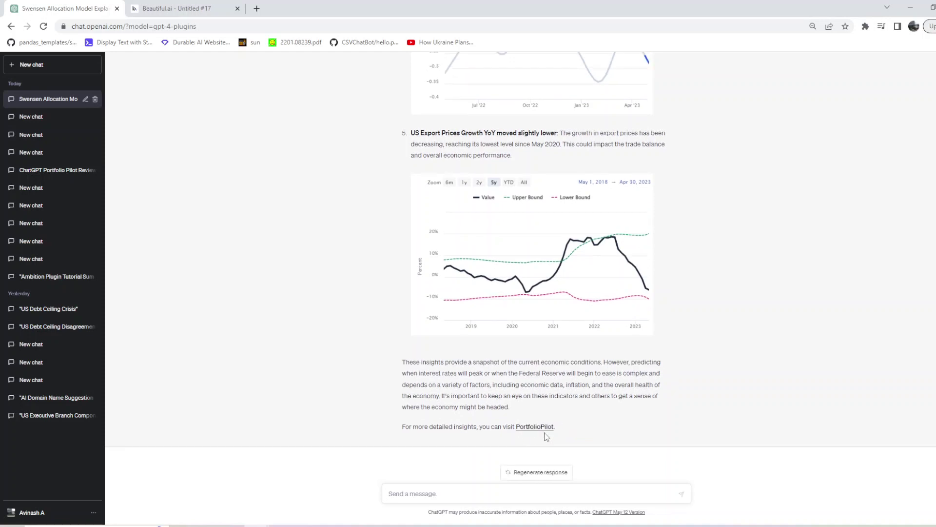
Open the reply's PortfolioPilot link in a new tab, then close that login page.
right_click(539, 427)
click(556, 433)
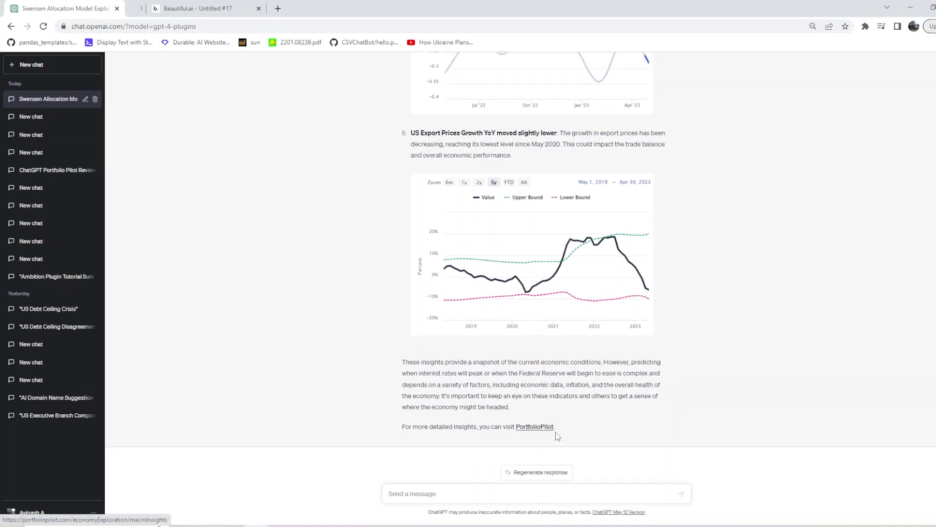
key(ctrl+Tab)
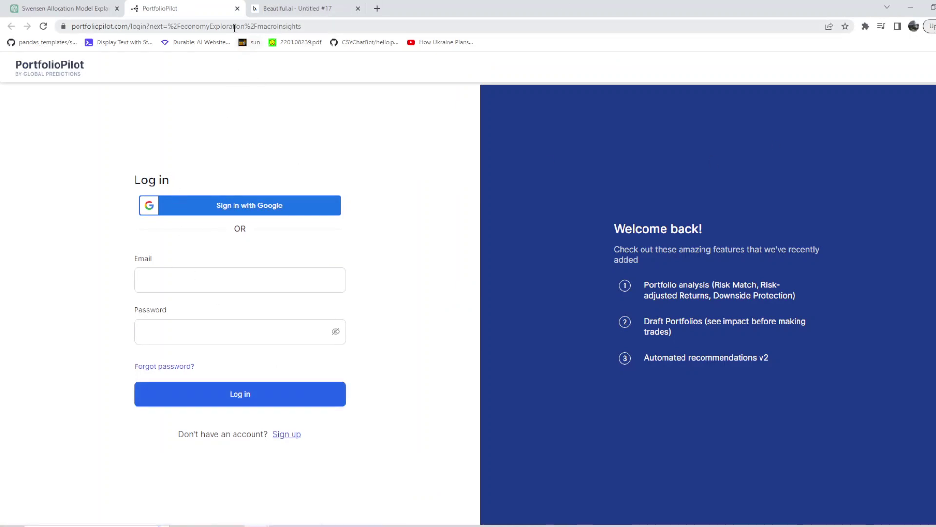
click(238, 8)
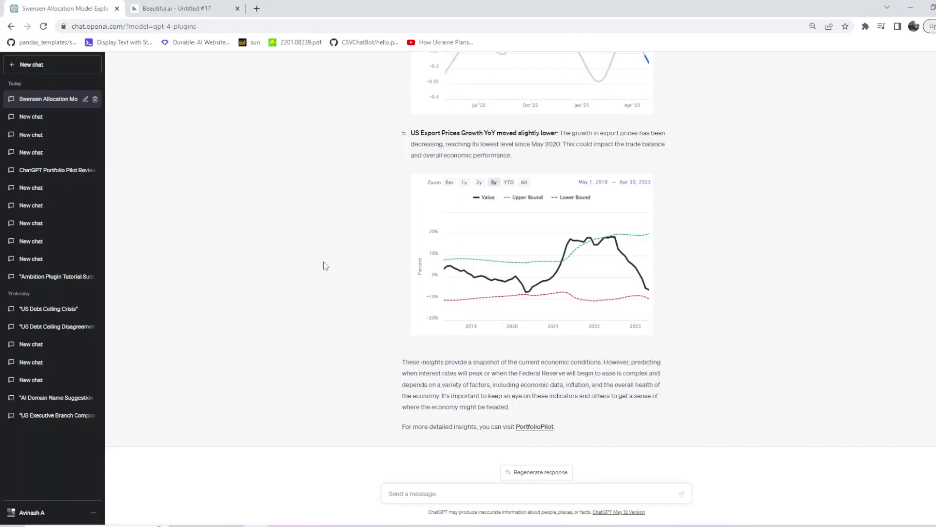
scroll(323, 263, up, 20)
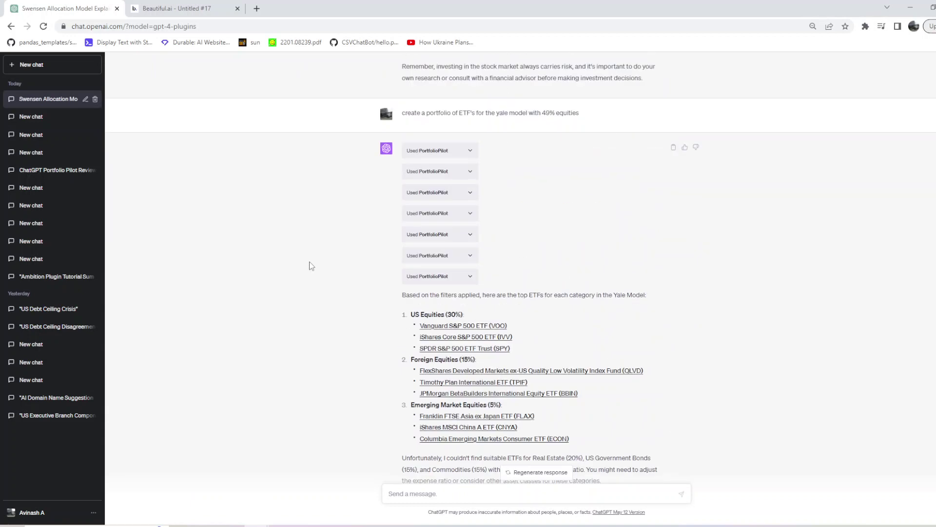
scroll(314, 271, up, 5)
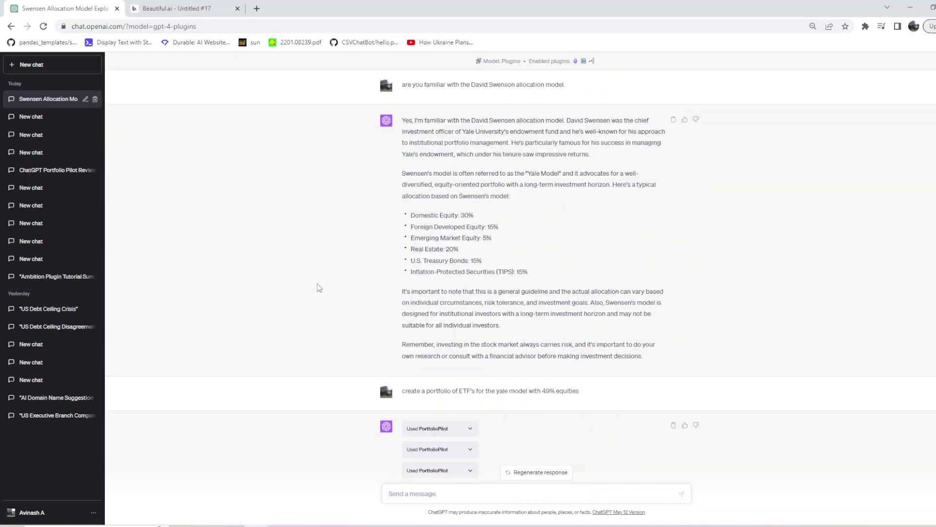
scroll(317, 287, down, 20)
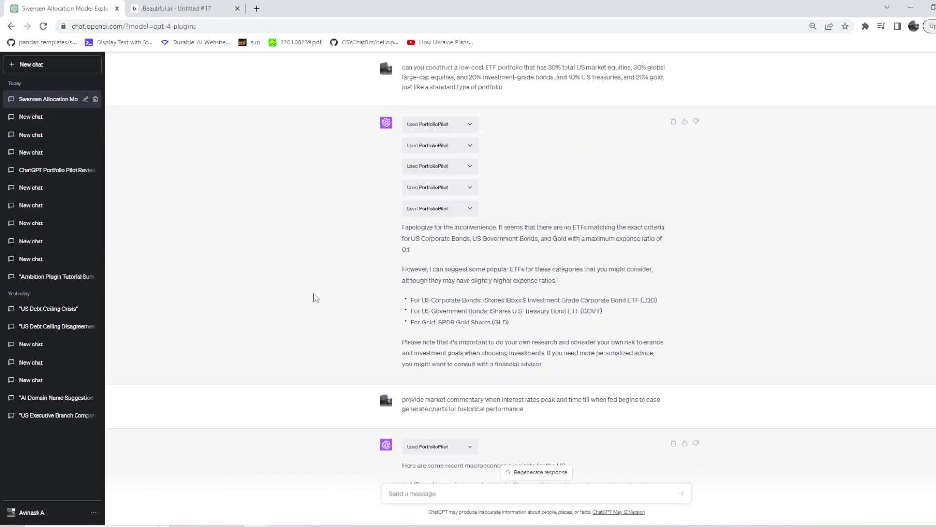
scroll(315, 300, down, 20)
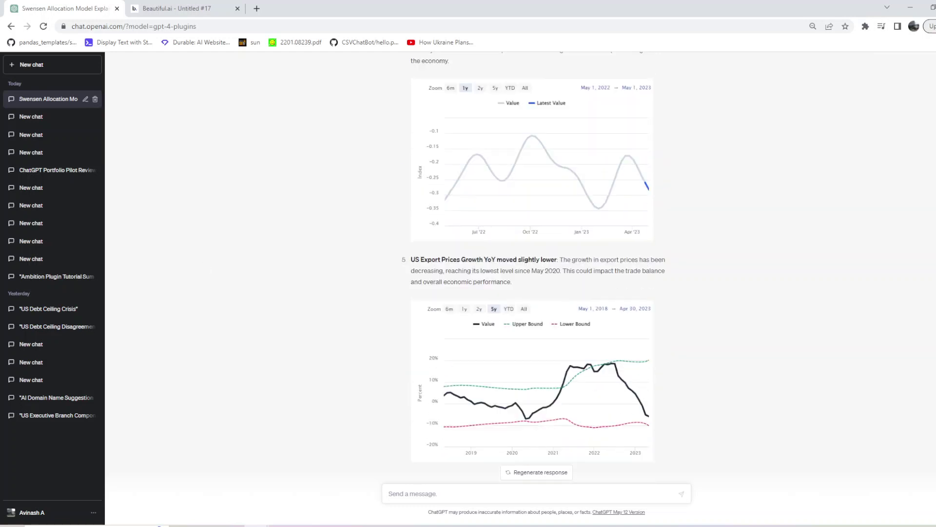